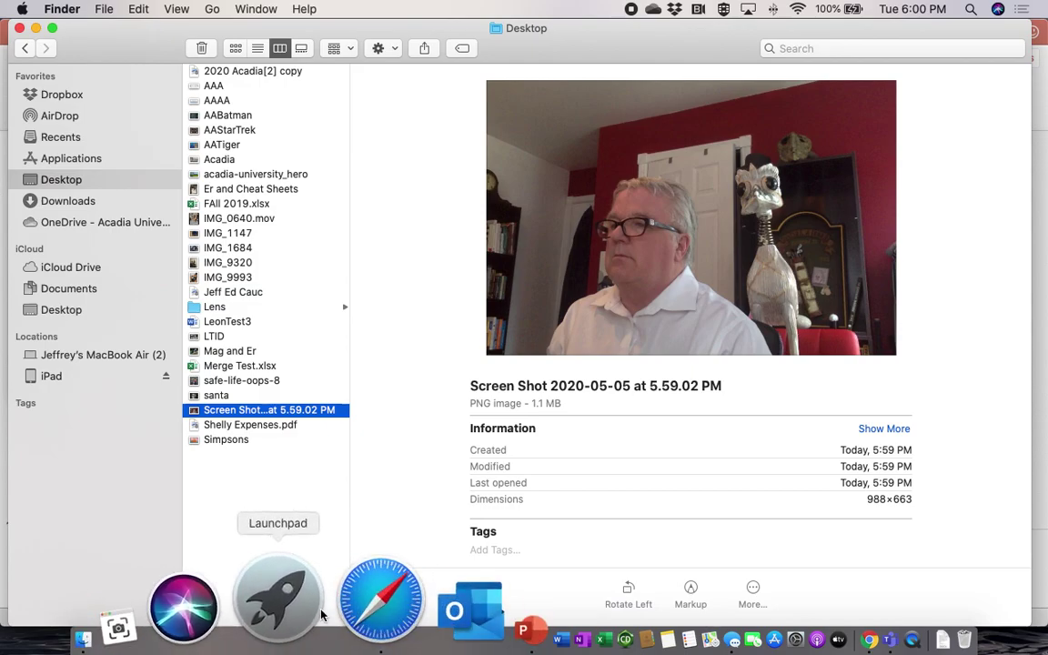
# Launch zoom.us, start a new meeting and join it with computer audio.
pyautogui.click(316, 611)
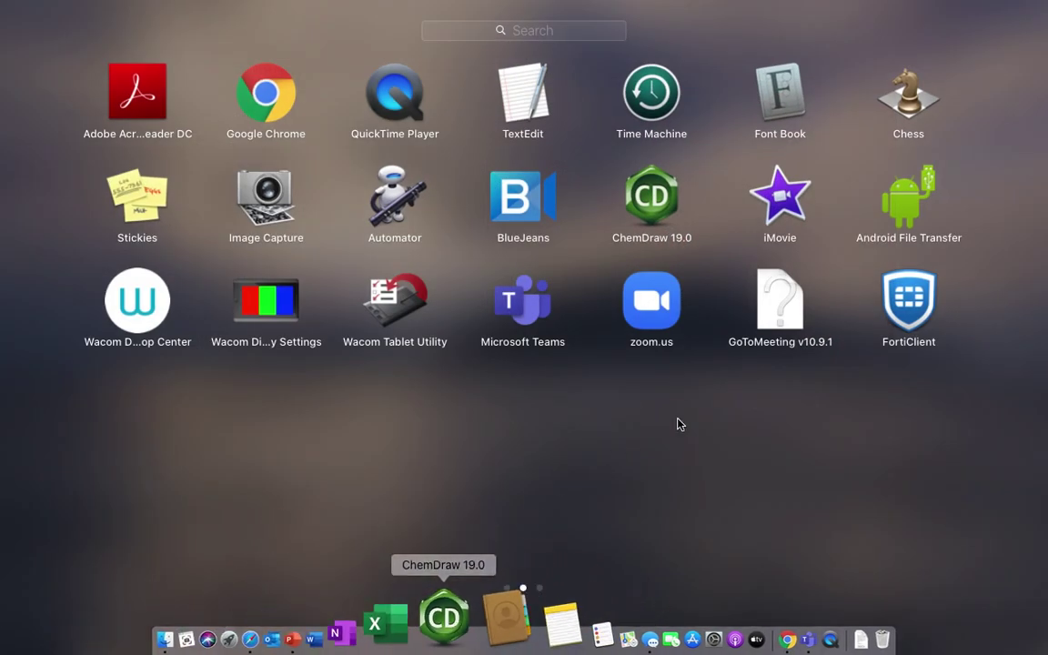
pyautogui.click(647, 305)
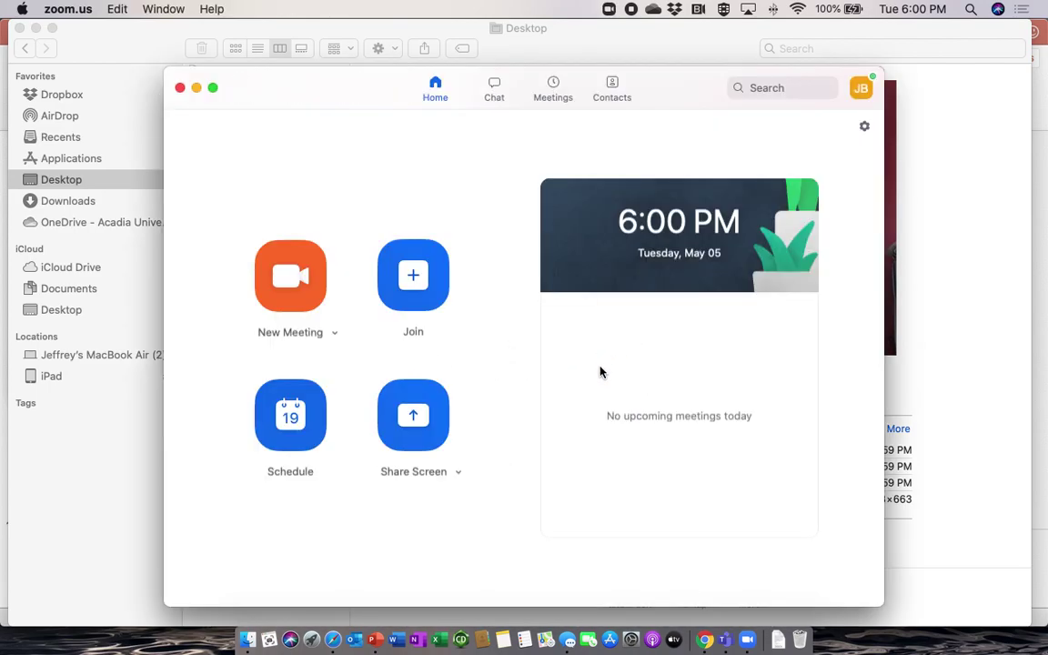
pyautogui.click(301, 282)
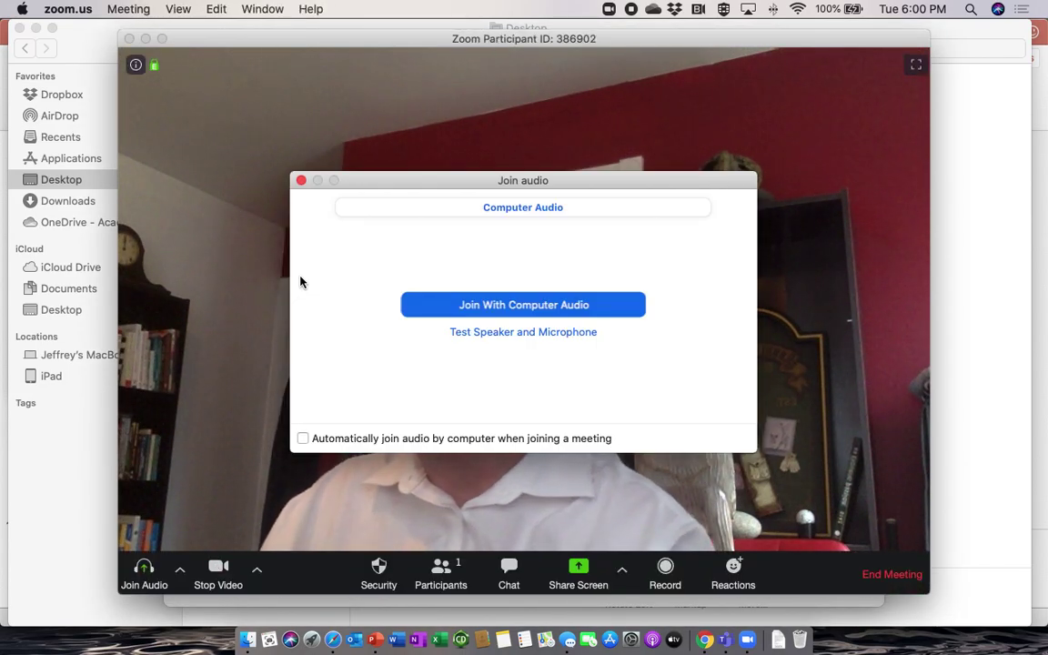
pyautogui.click(522, 308)
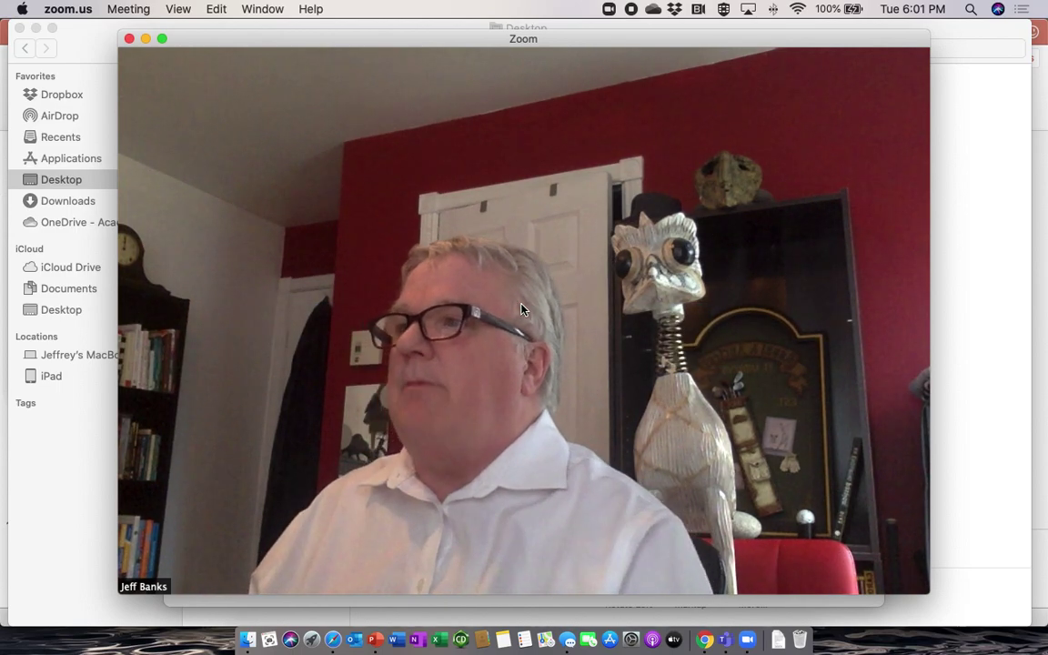
# Start recording the meeting and share Desktop 1 with the participants.
pyautogui.moveTo(523, 306)
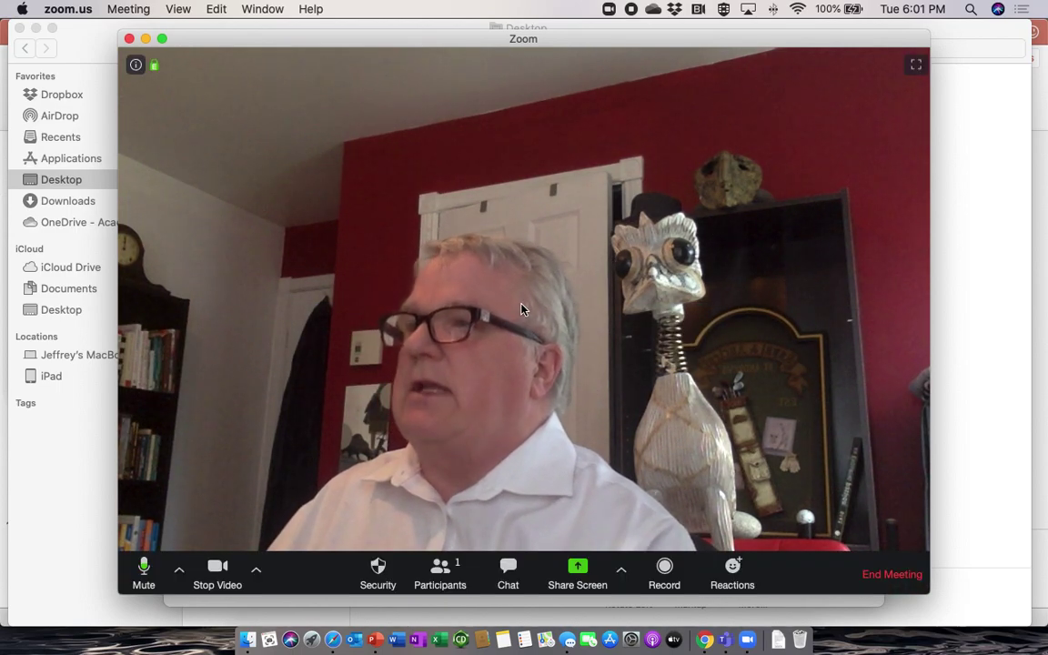
pyautogui.click(664, 569)
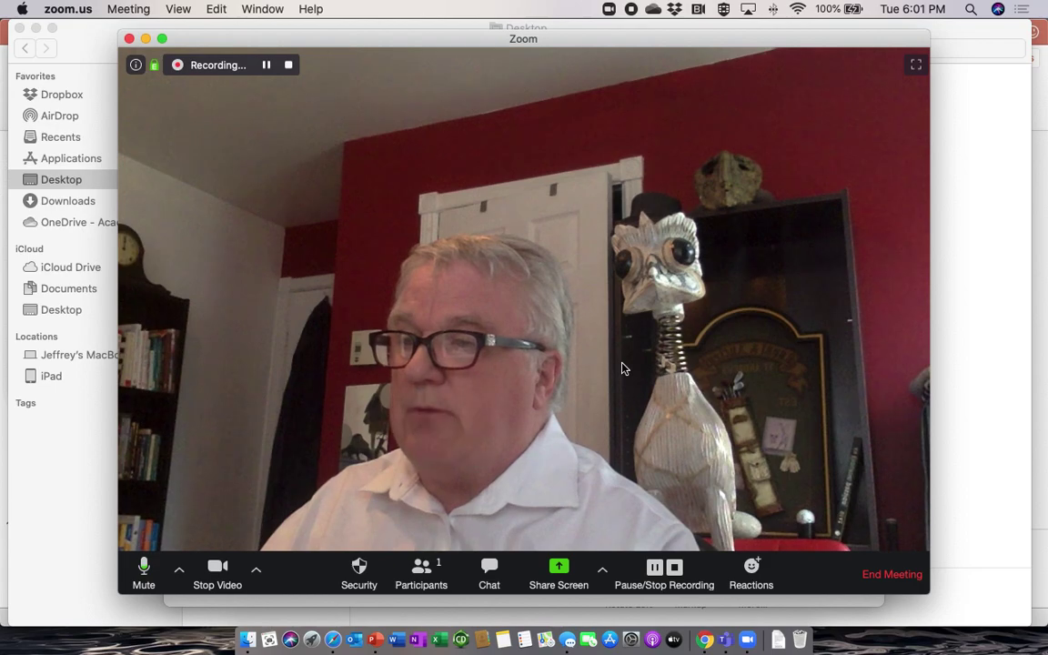
pyautogui.click(558, 568)
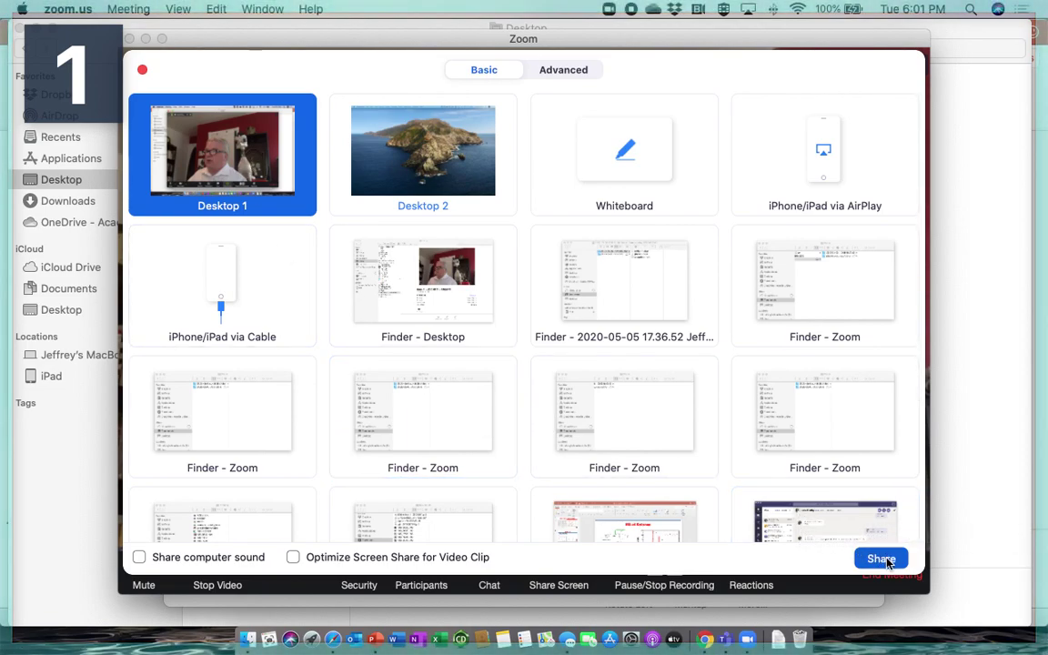
pyautogui.click(881, 559)
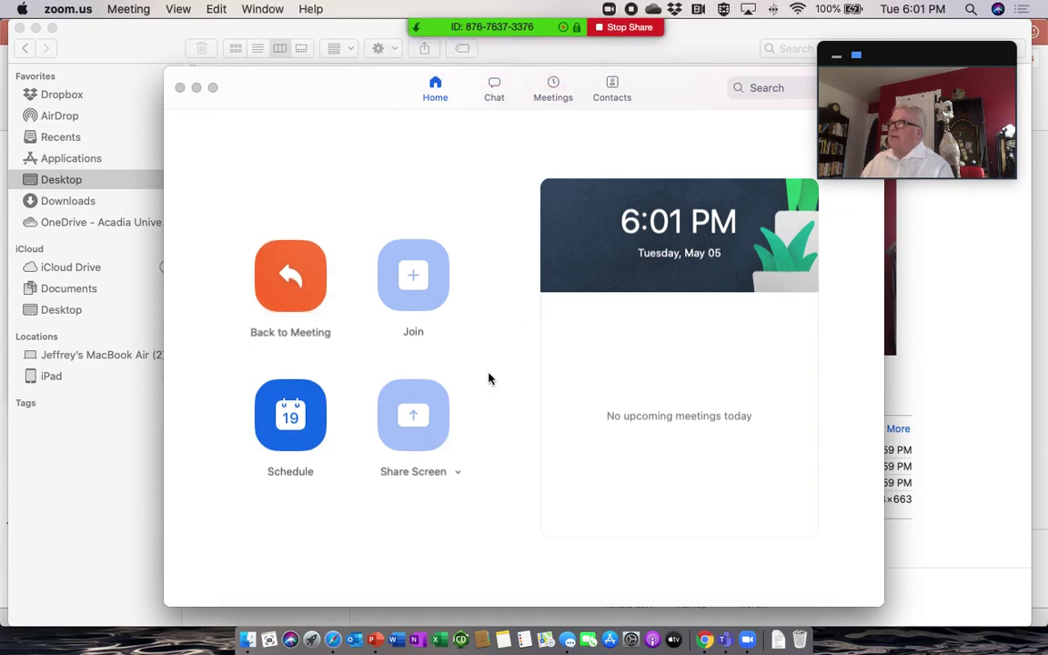
# Switch to PowerPoint and start the slide show from slide 8, "MS of Ketones".
pyautogui.press('super+Tab')
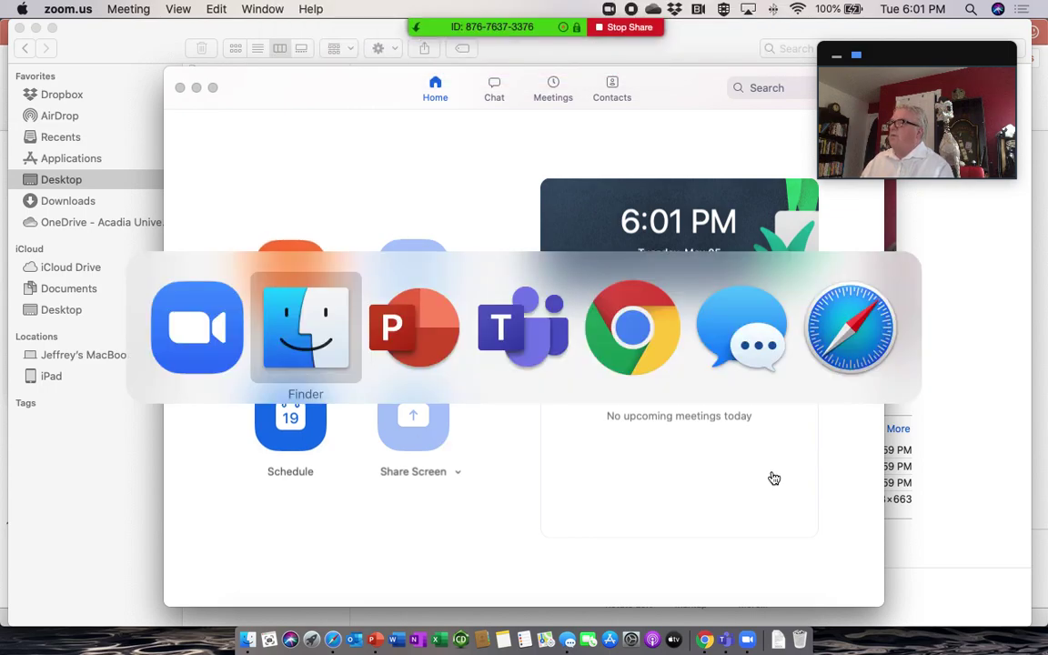
pyautogui.press('super+Tab')
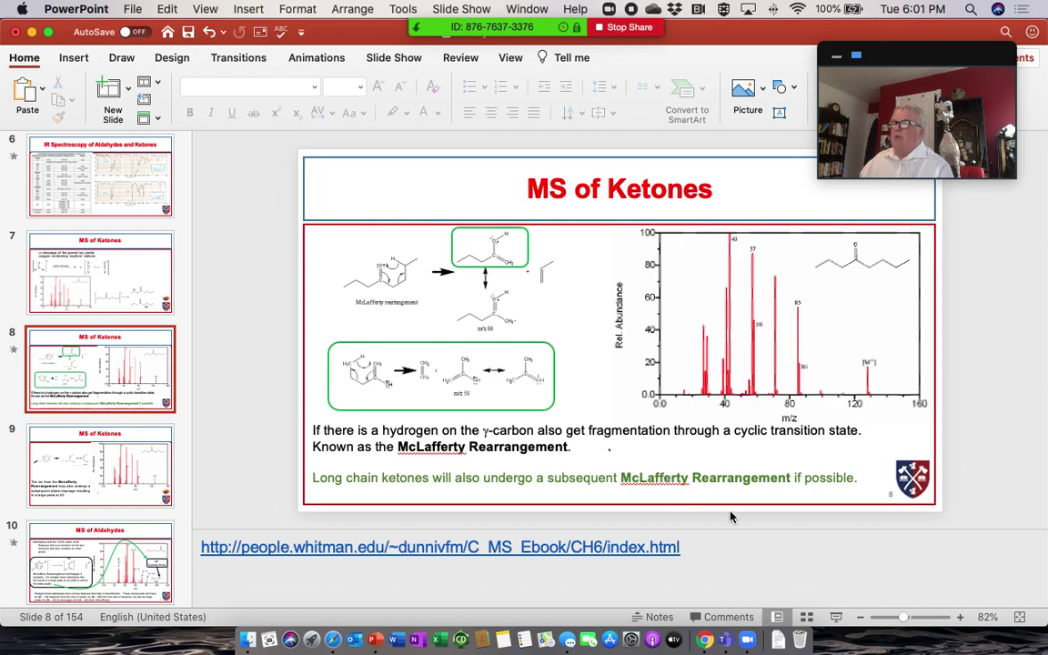
pyautogui.click(836, 618)
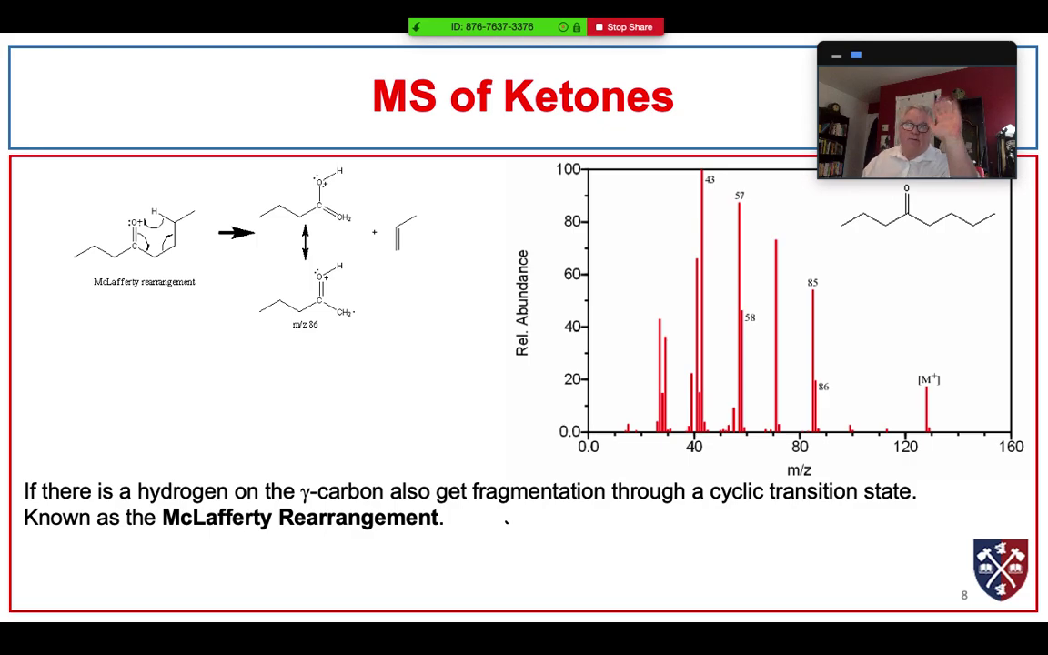
pyautogui.press('ctrl+super+f')
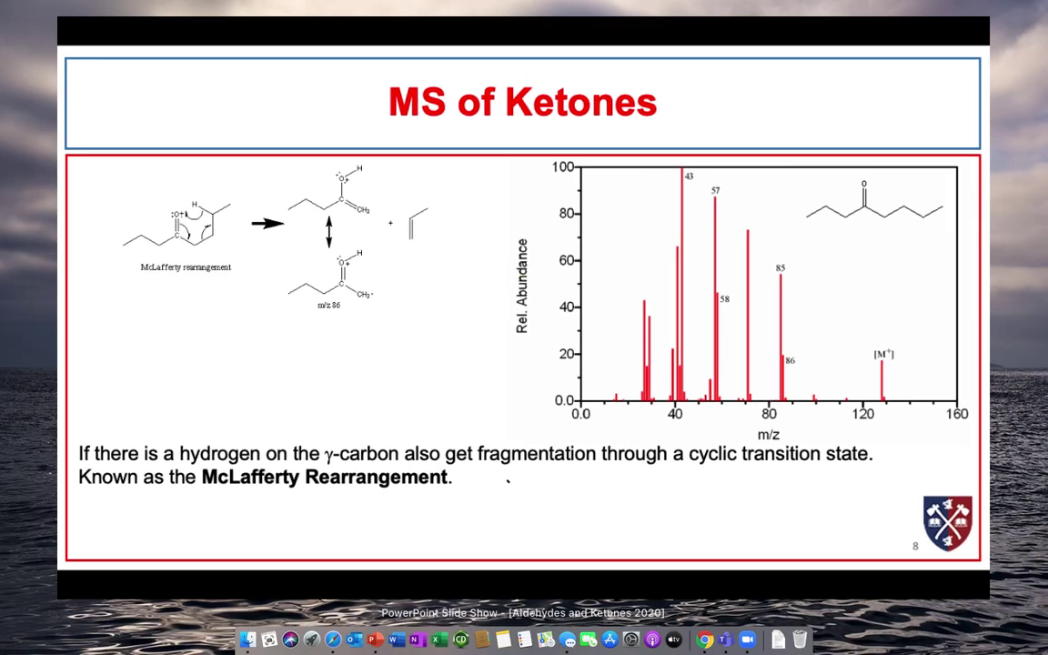
pyautogui.press('ctrl+super+f')
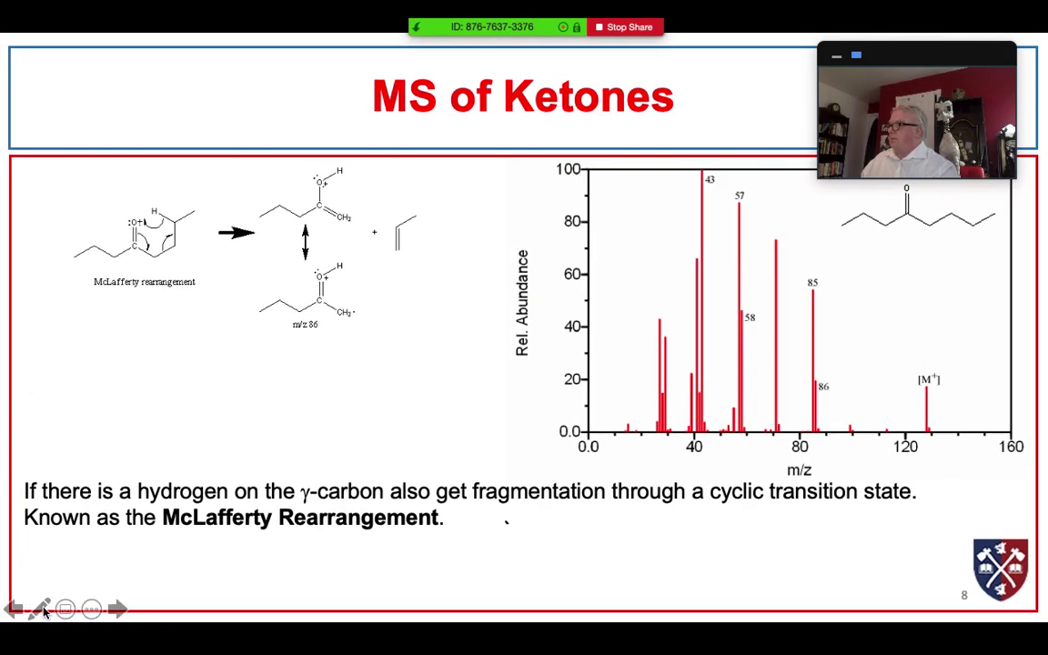
# Set the pen color to Magenta, circle the m/z 86 structure, mark the 86 peak with an arrow, and advance to slide 10, "MS of Aldehydes".
pyautogui.click(40, 609)
pyautogui.moveTo(136, 612)
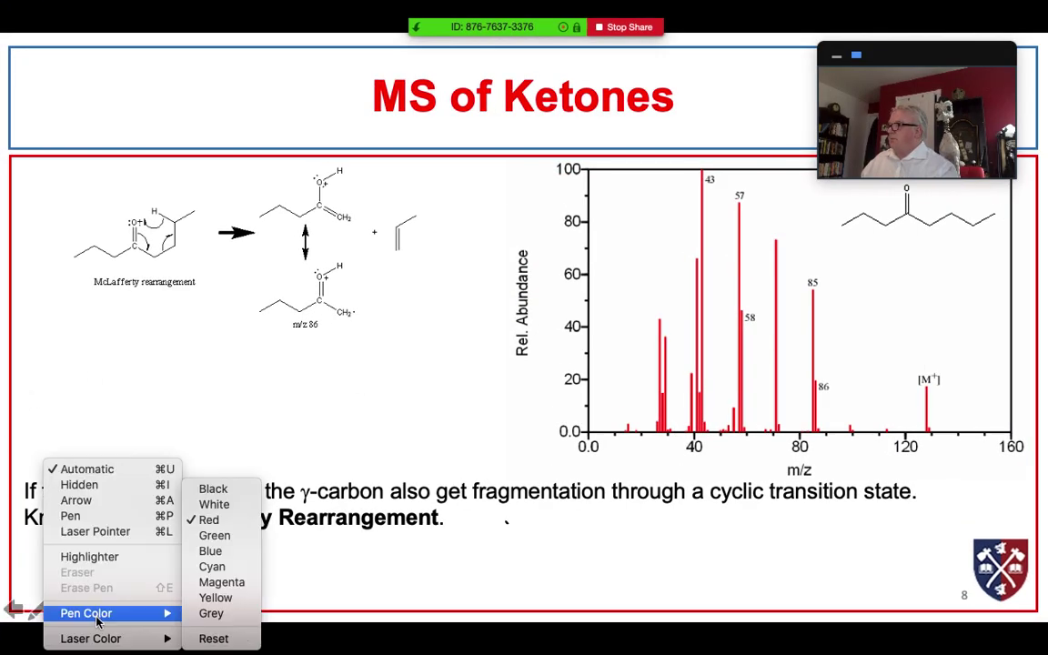
pyautogui.click(232, 584)
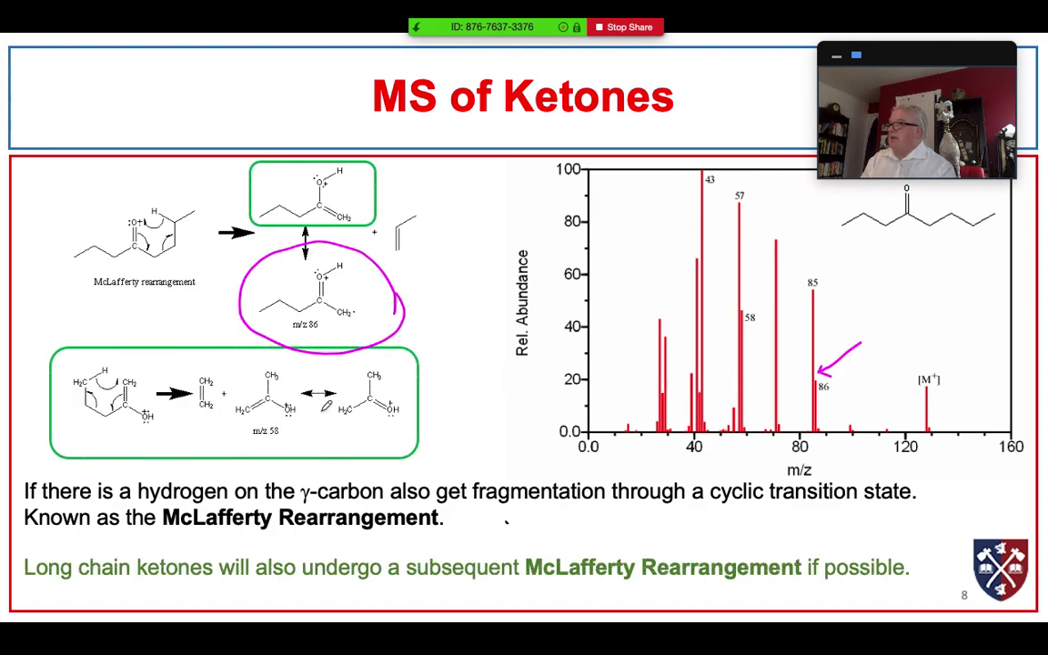
pyautogui.press('Right')
pyautogui.press('Right')
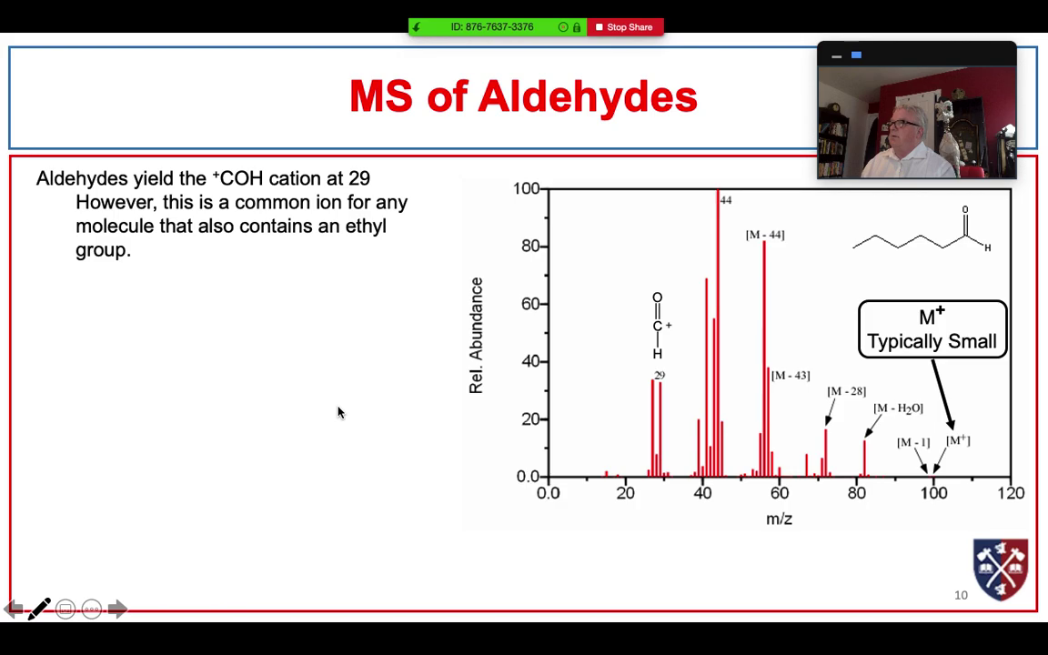
# Exit the slide show discarding the ink annotations, and stop sharing the desktop.
pyautogui.press('Escape')
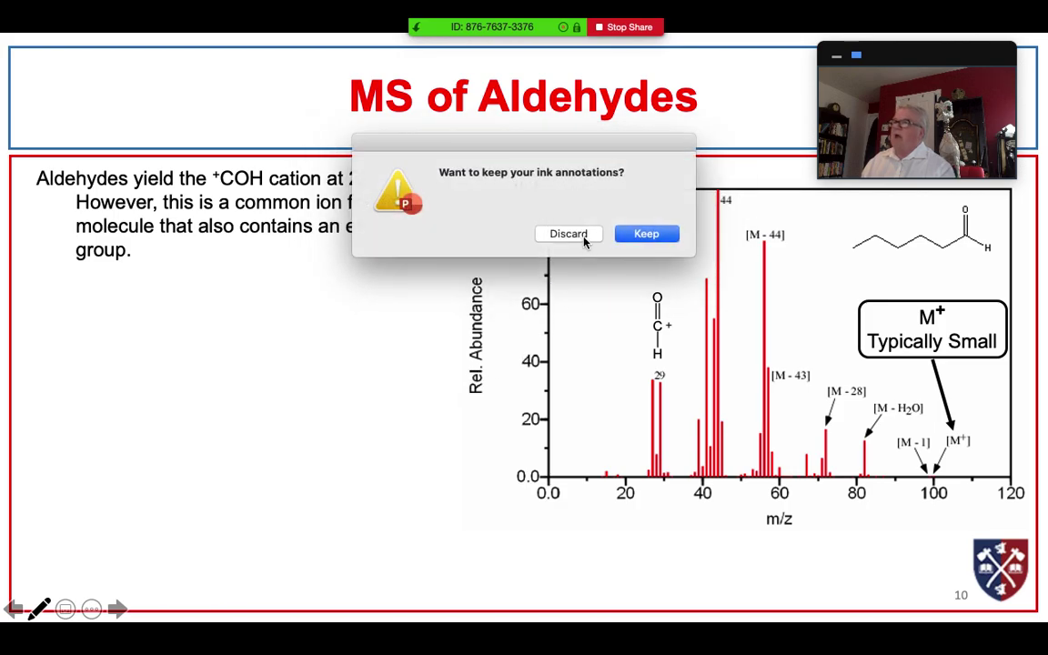
pyautogui.click(568, 234)
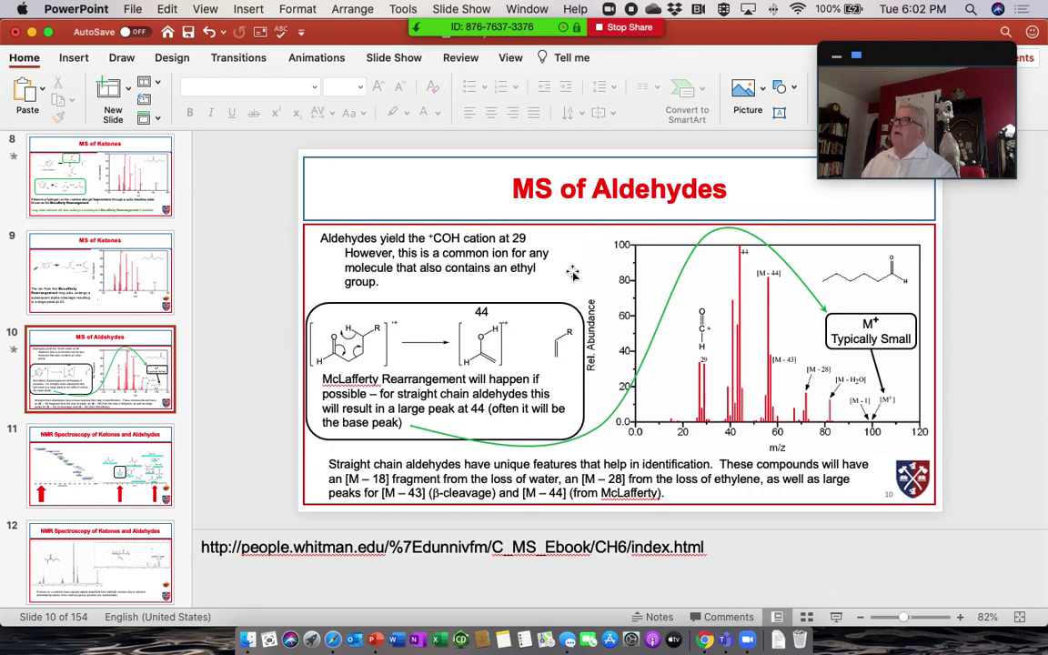
pyautogui.click(629, 29)
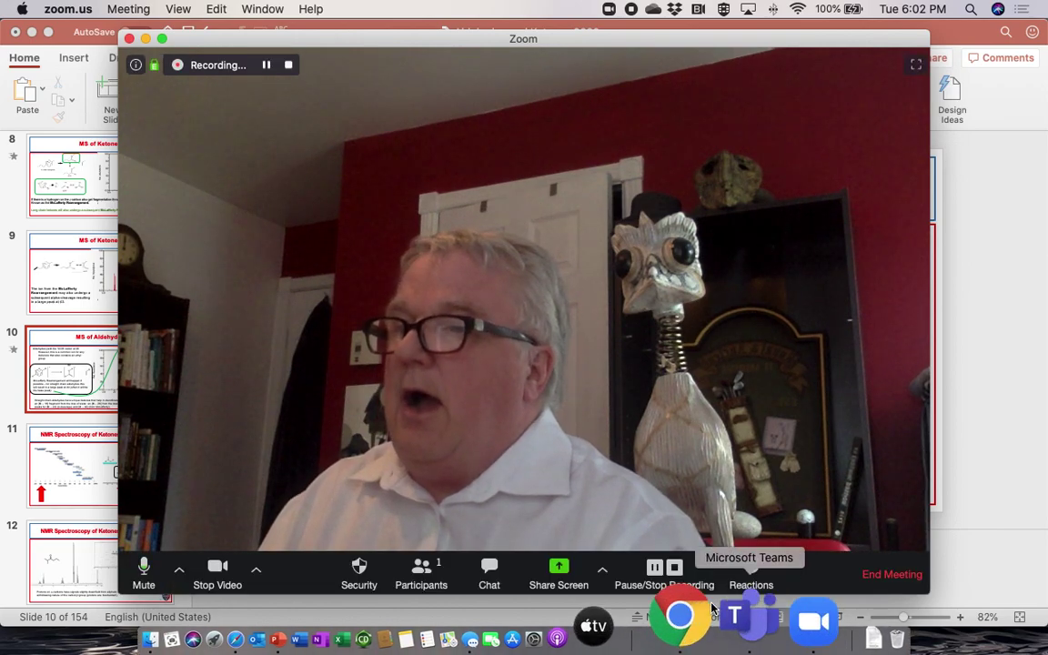
# Share the iPad screen using the iPhone/iPad via Cable option, and end the share after the handwritten benzene bromination is drawn.
pyautogui.click(558, 570)
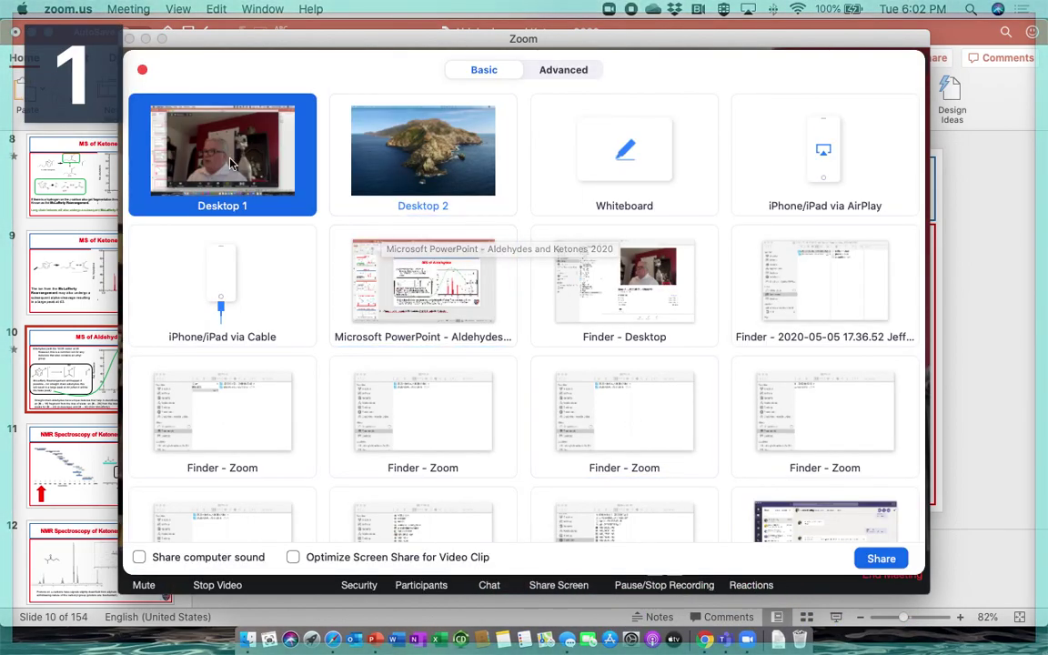
pyautogui.click(222, 303)
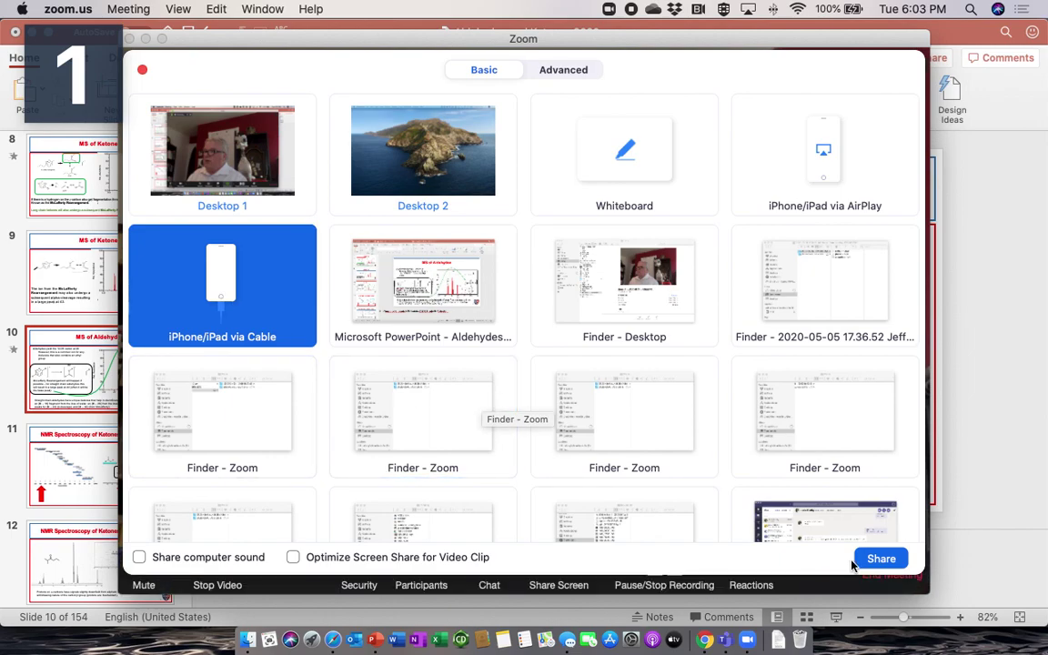
pyautogui.click(881, 558)
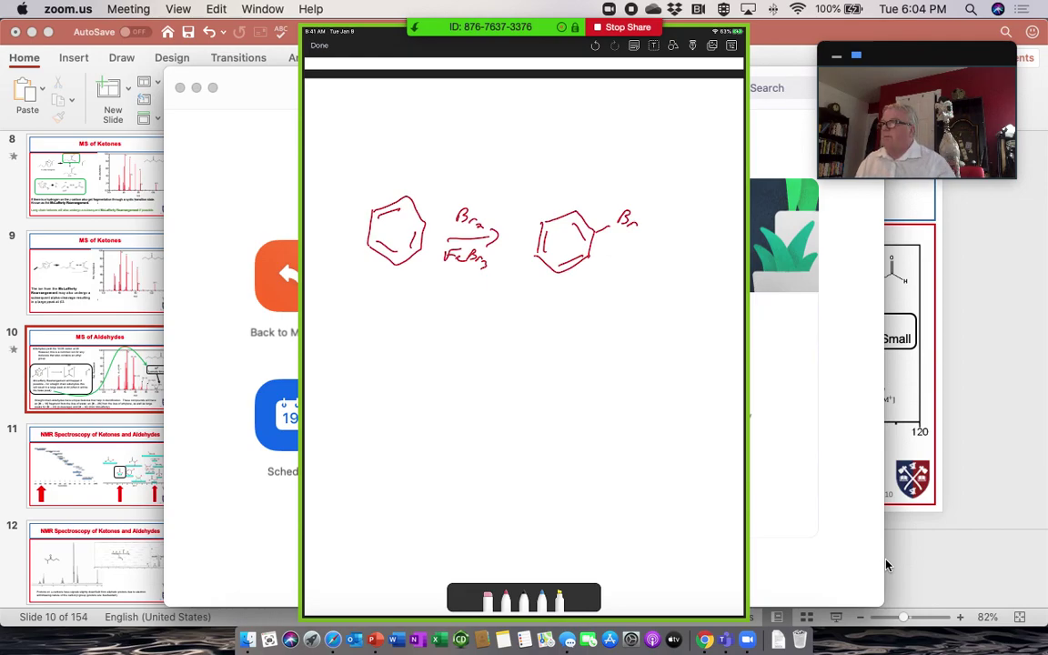
pyautogui.click(626, 27)
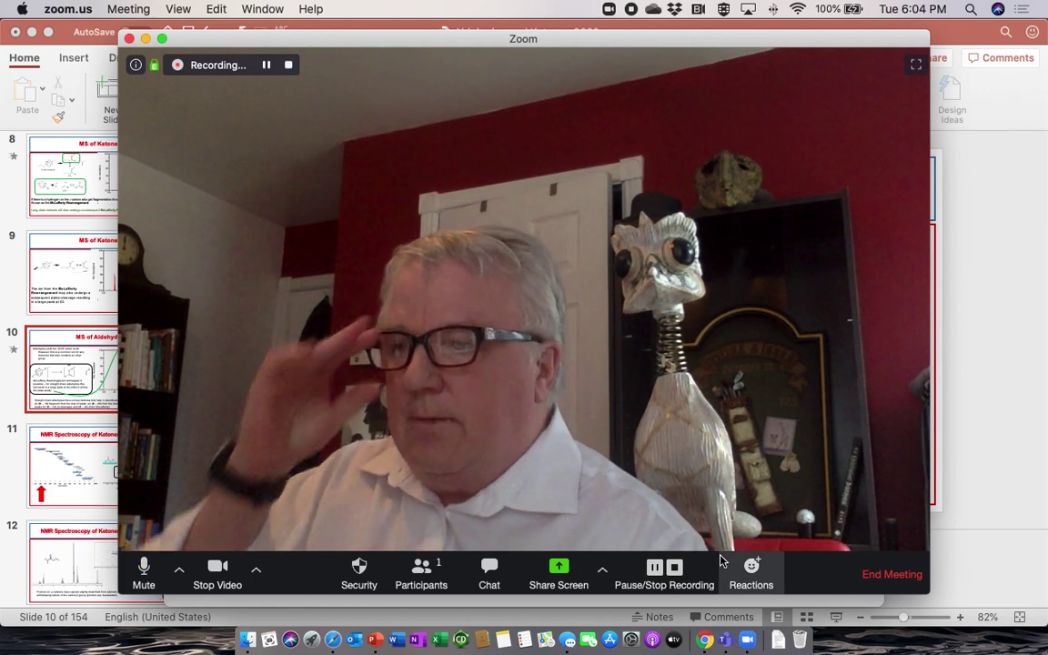
# Stop the meeting recording and end the meeting for all.
pyautogui.click(673, 567)
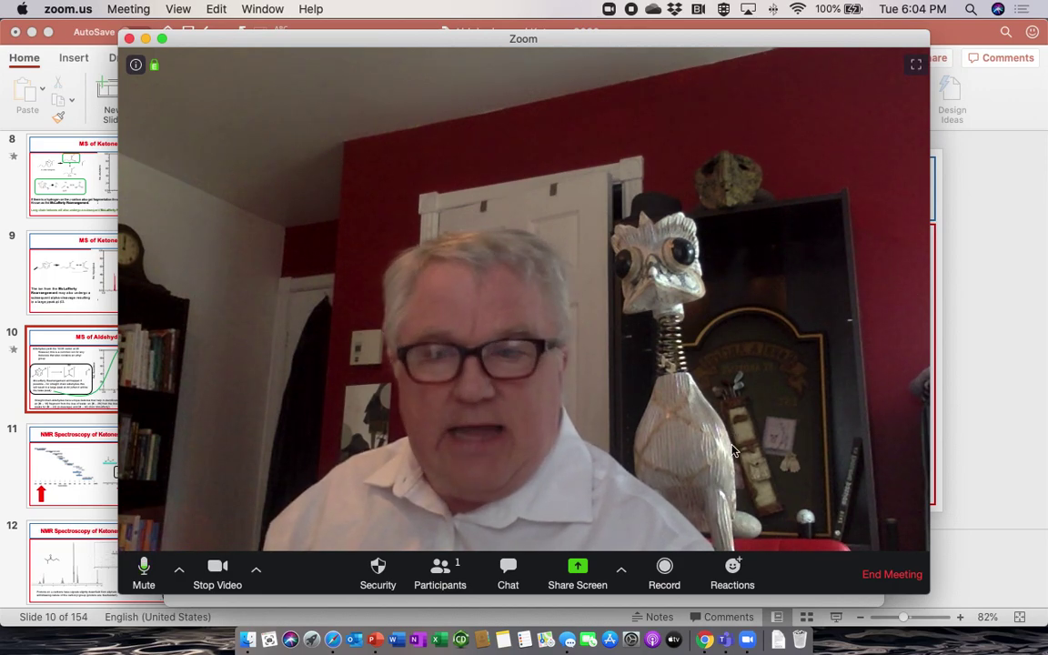
pyautogui.click(887, 576)
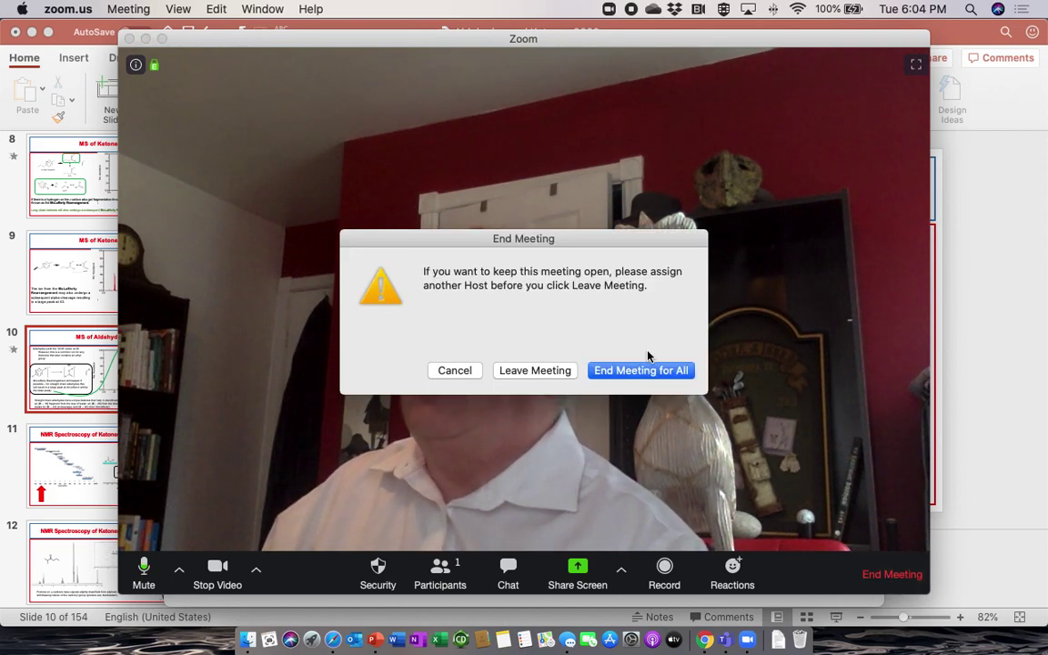
pyautogui.click(641, 371)
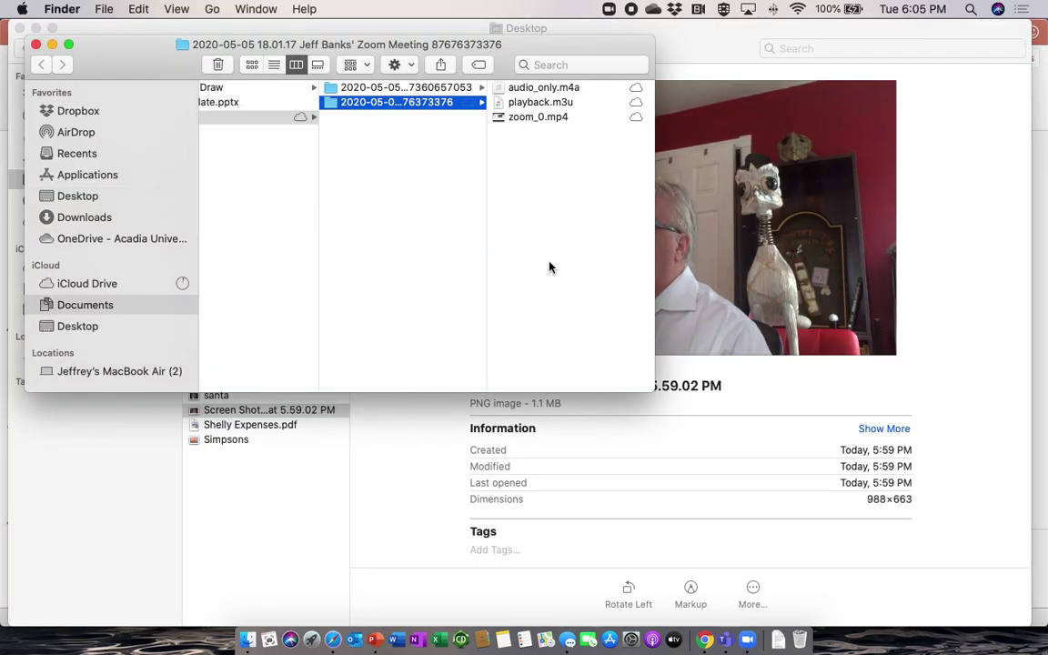
# Compare the two meeting folders inside the Zoom documents folder and open zoom_0.mp4 from the 2020-05-05 18.01.17 folder.
pyautogui.hscroll(-2, 342, 148)
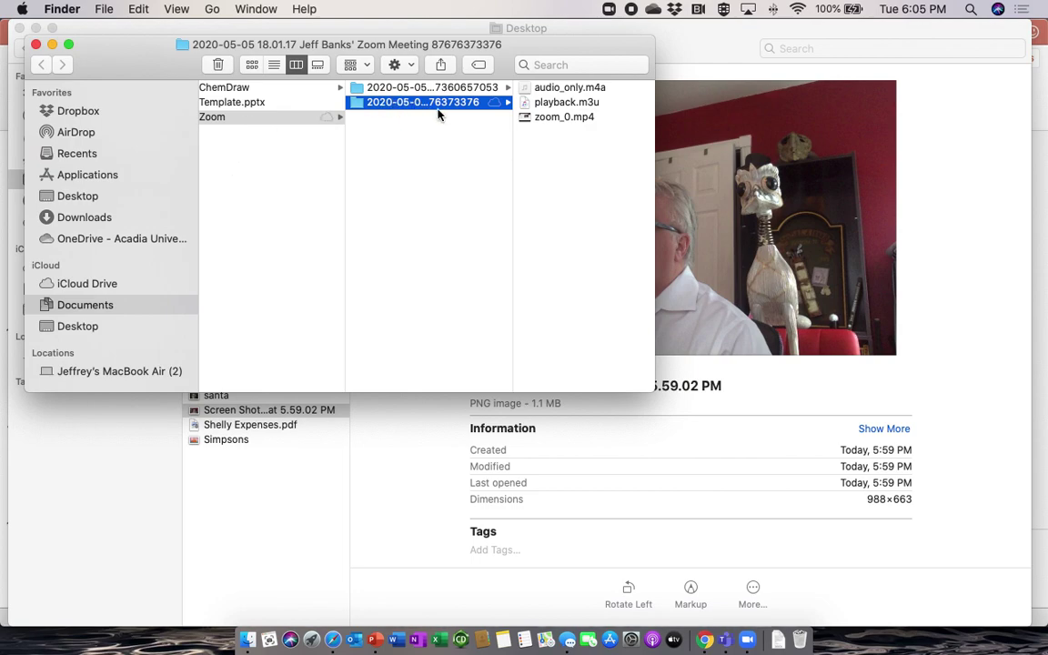
pyautogui.click(470, 88)
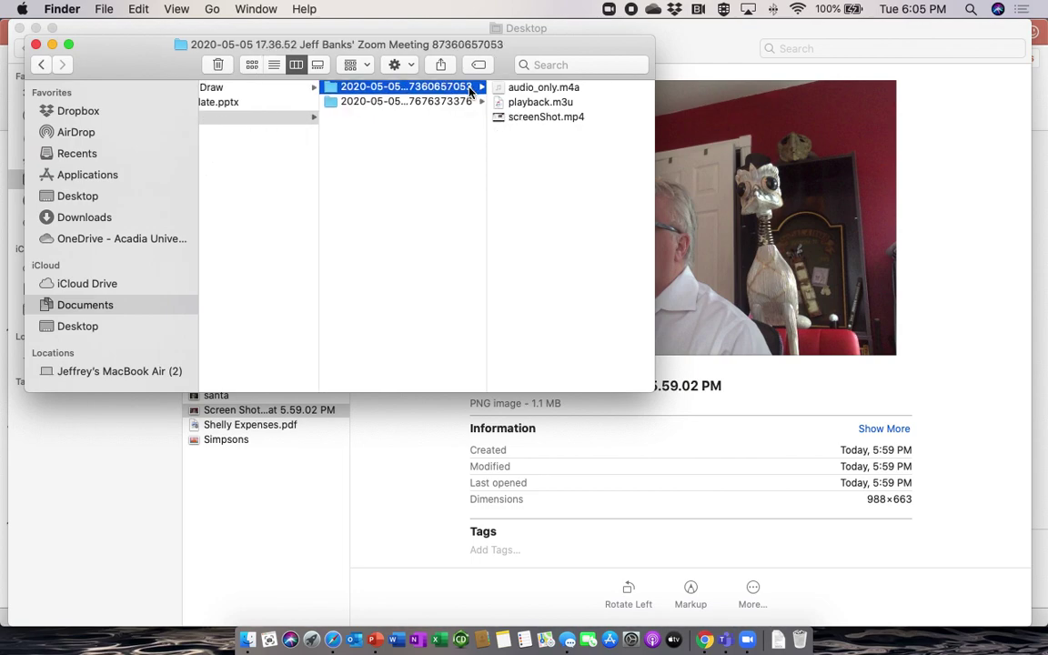
pyautogui.click(422, 103)
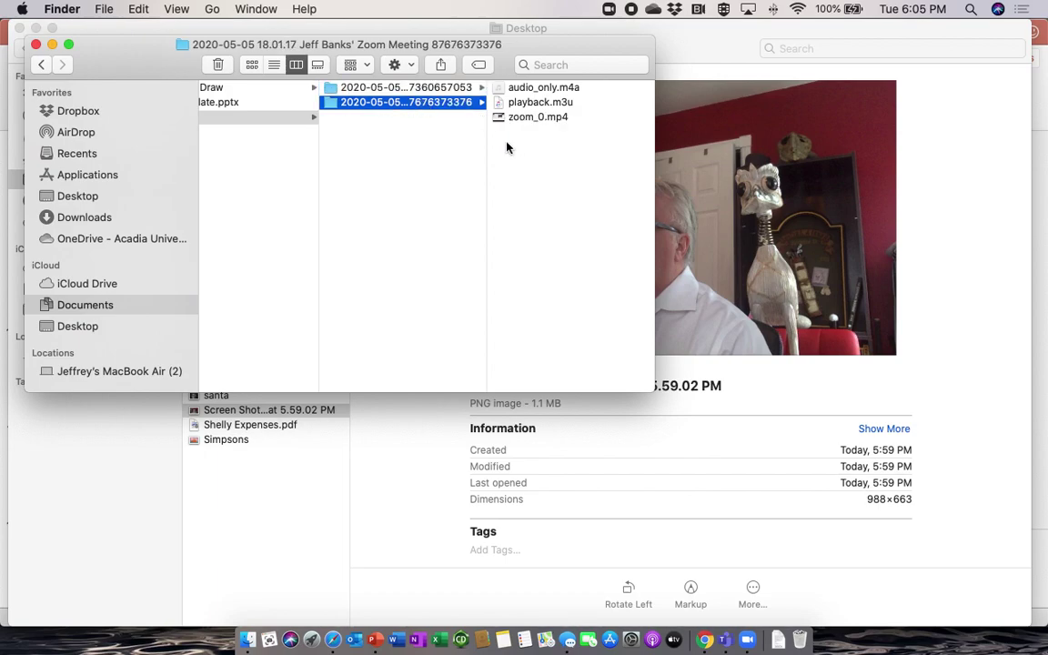
pyautogui.click(519, 118)
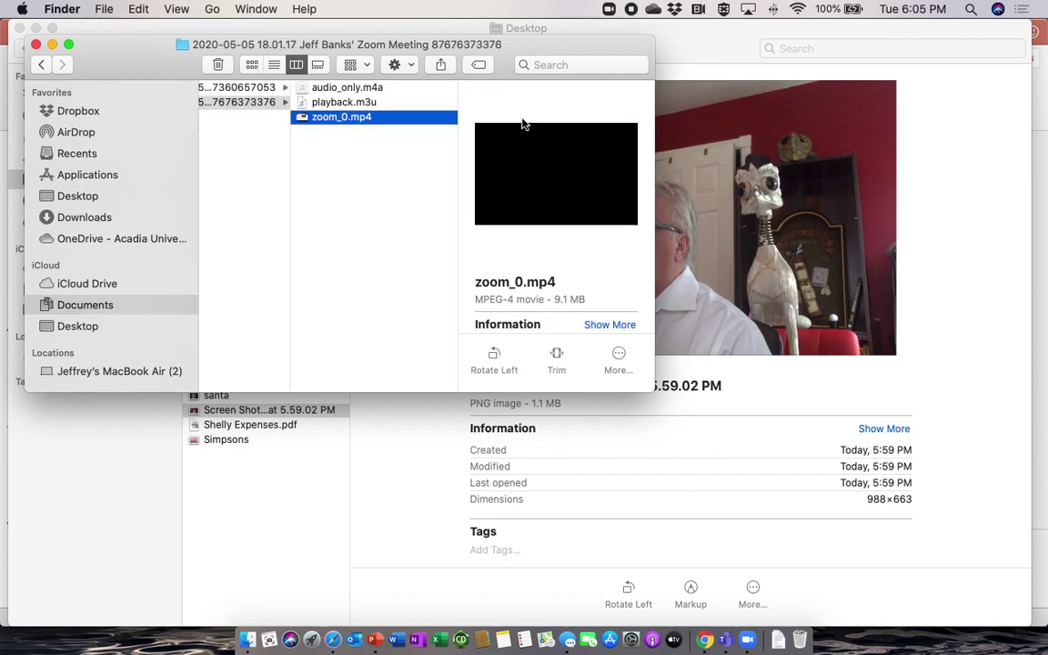
pyautogui.doubleClick(350, 121)
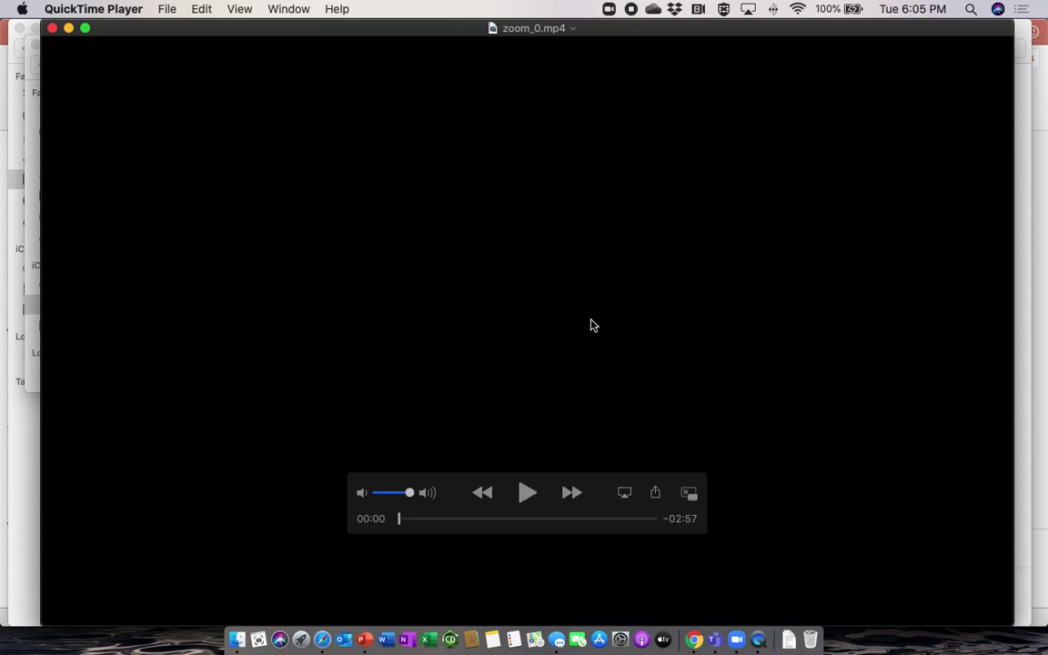
# Play the zoom_0.mp4 recording and skip through it to review the slide show and iPad writing sections.
pyautogui.click(526, 495)
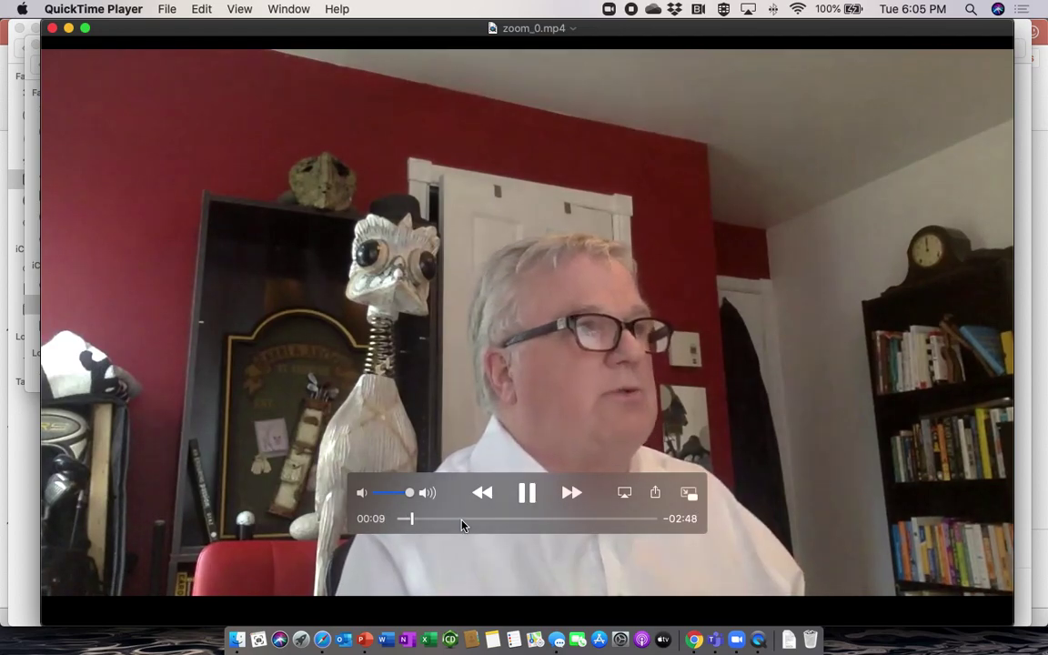
pyautogui.click(462, 524)
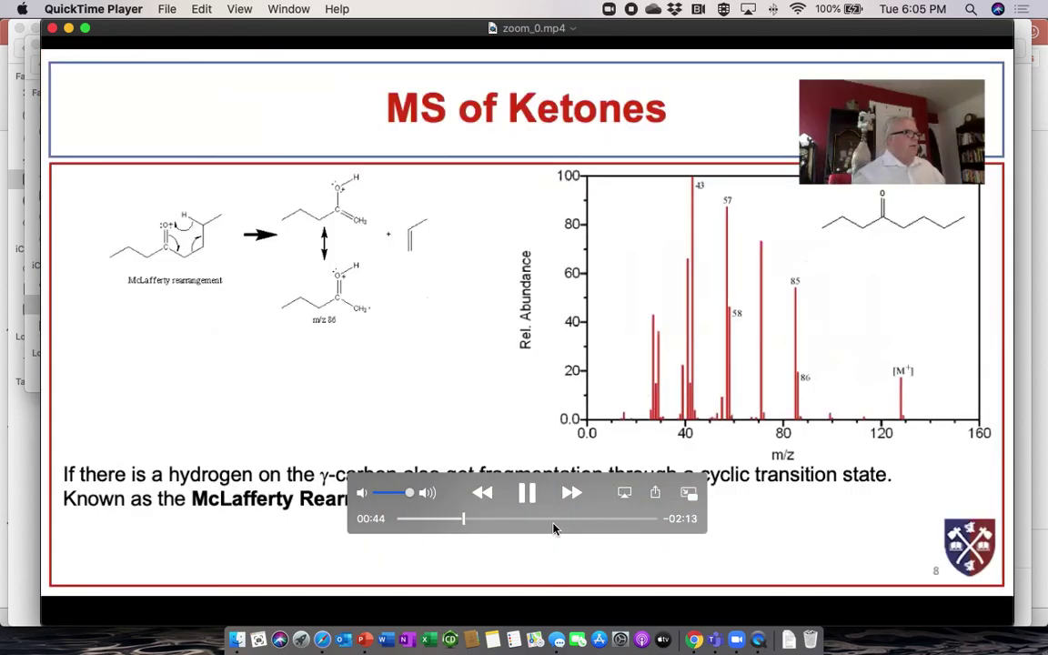
pyautogui.click(557, 524)
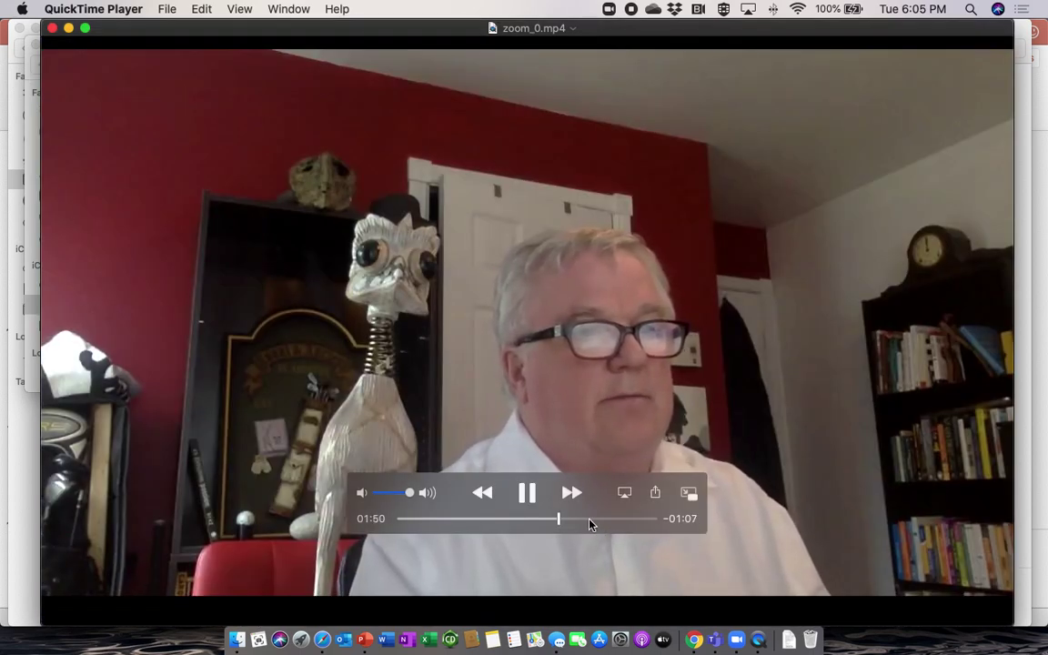
pyautogui.click(589, 525)
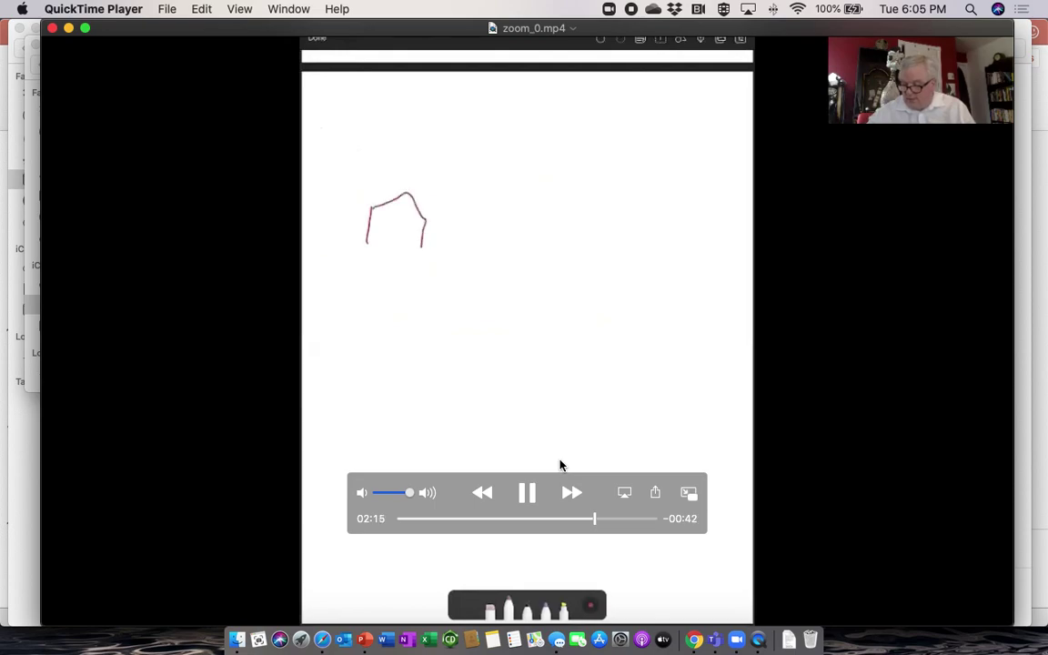
# Pause the zoom_0.mp4 playback and close the video.
pyautogui.click(527, 498)
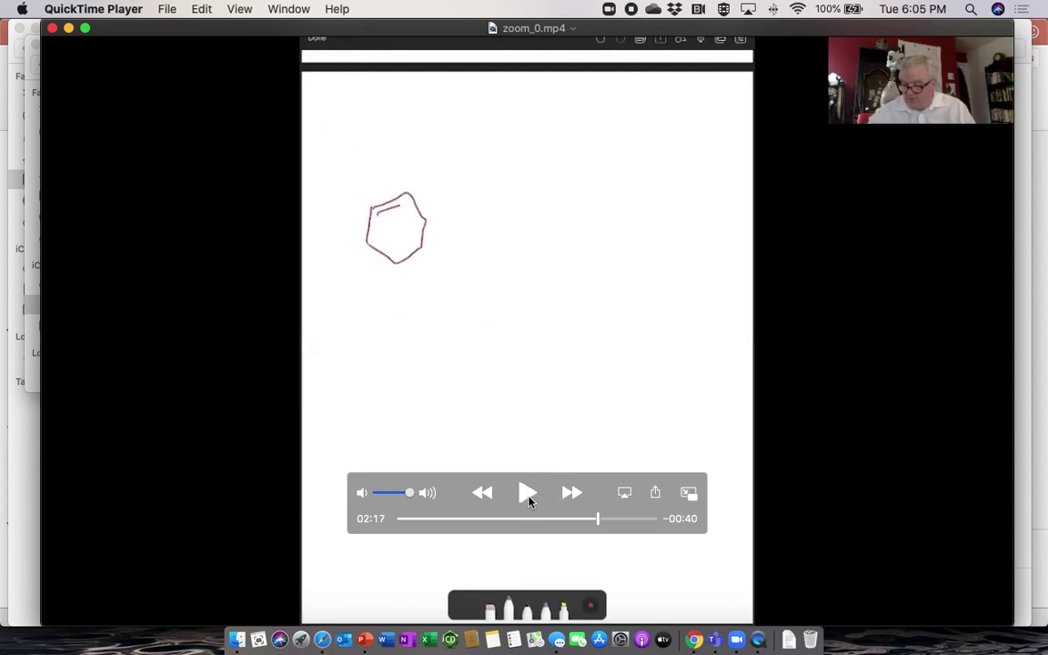
pyautogui.click(52, 28)
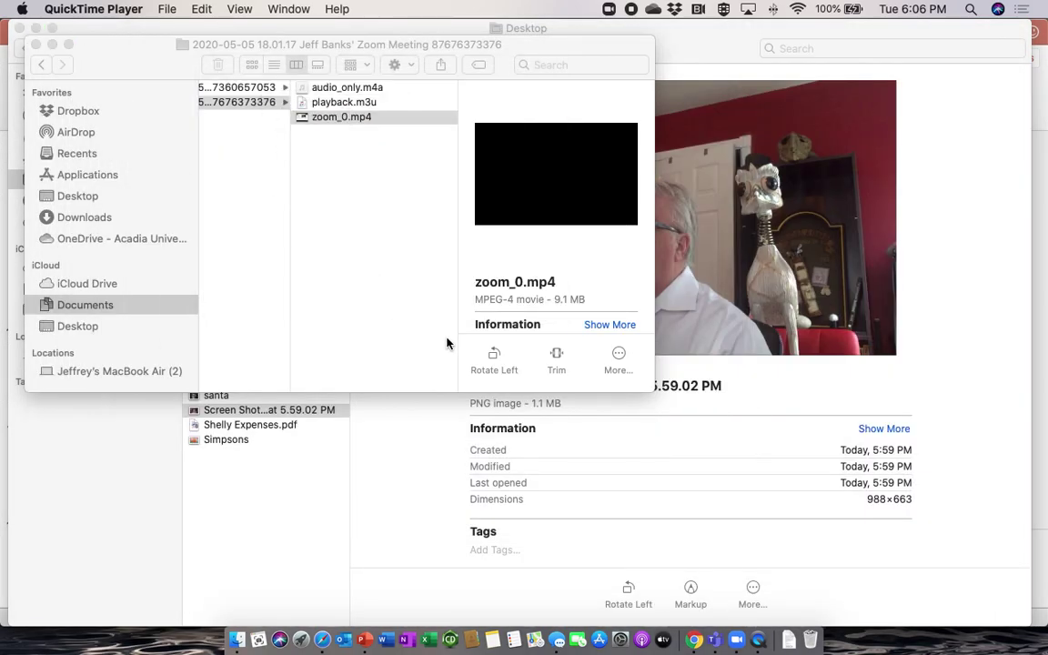
# Switch to Zoom, review the Recording settings for the storage location and video options, and close the settings.
pyautogui.press('super+Tab')
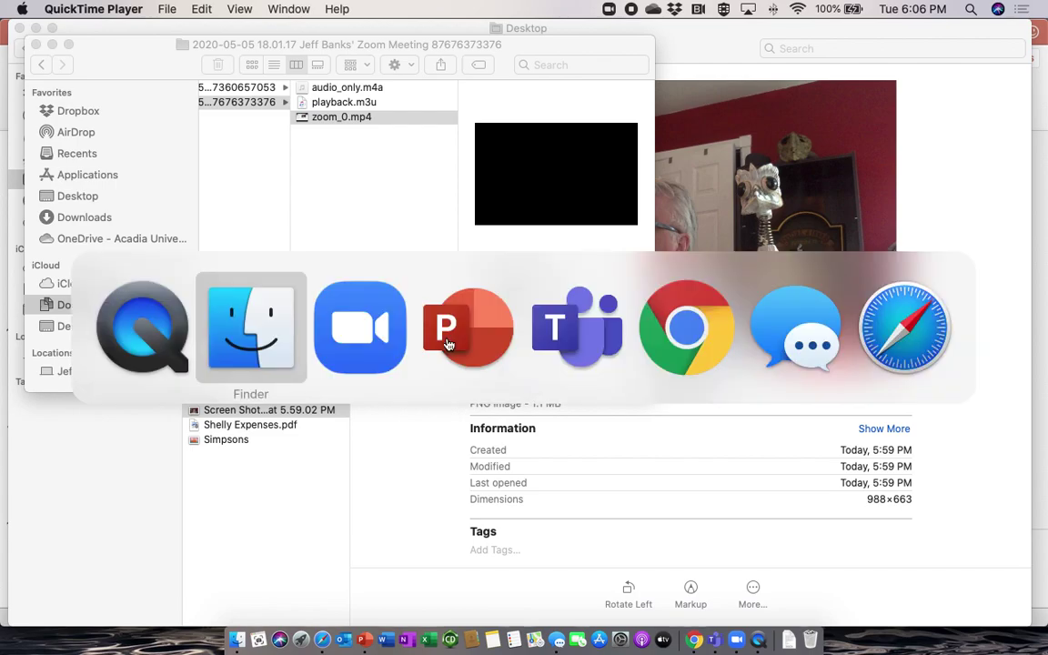
pyautogui.click(391, 337)
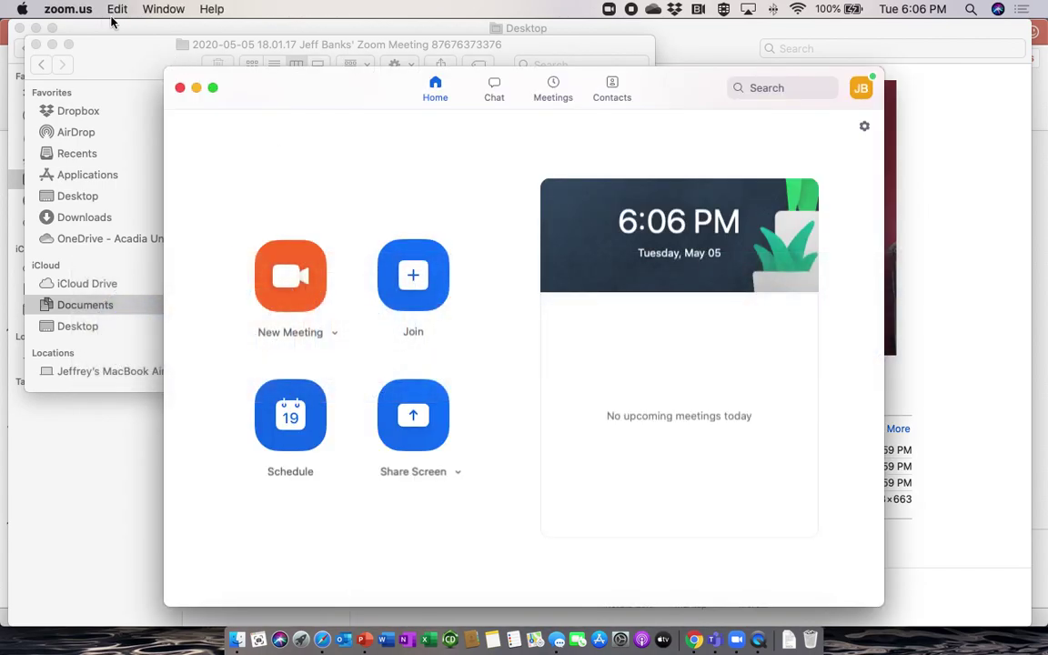
pyautogui.click(54, 8)
pyautogui.click(68, 53)
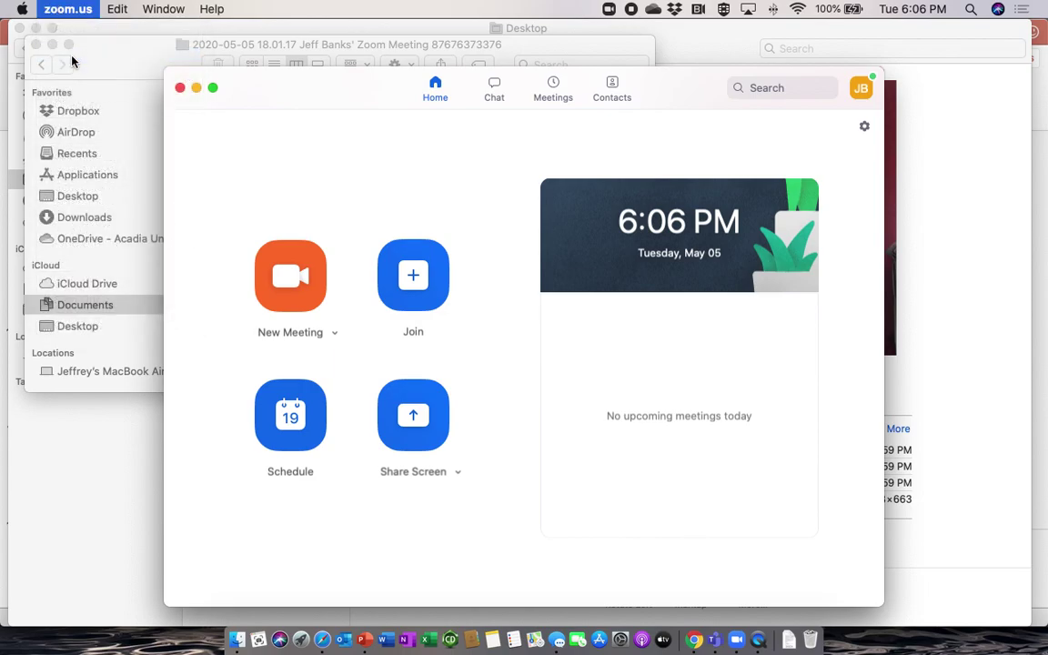
pyautogui.click(282, 350)
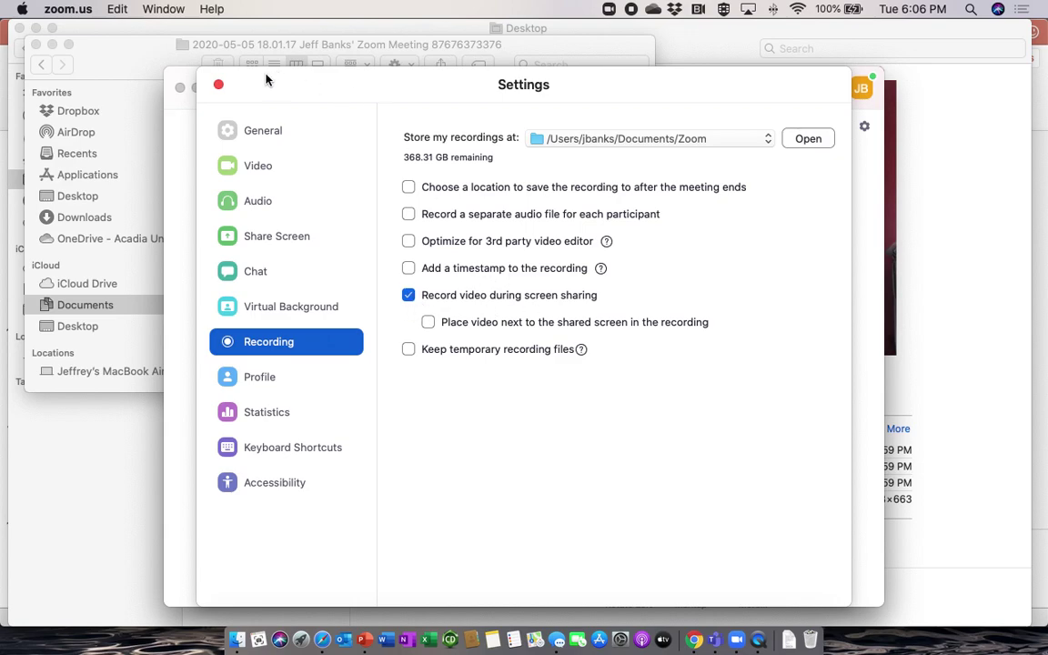
pyautogui.click(218, 85)
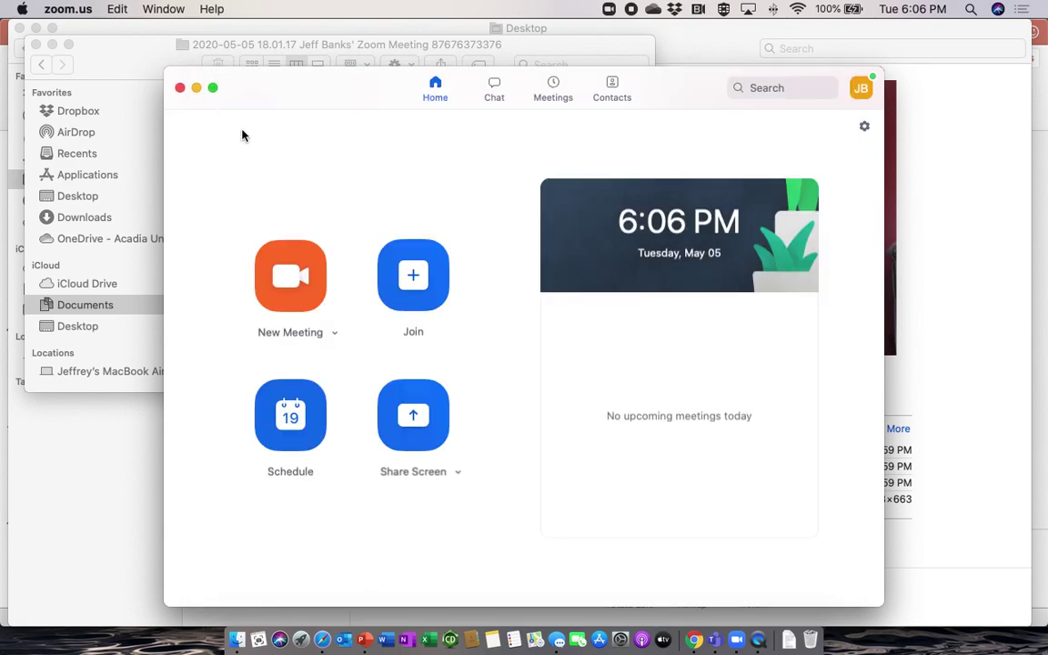